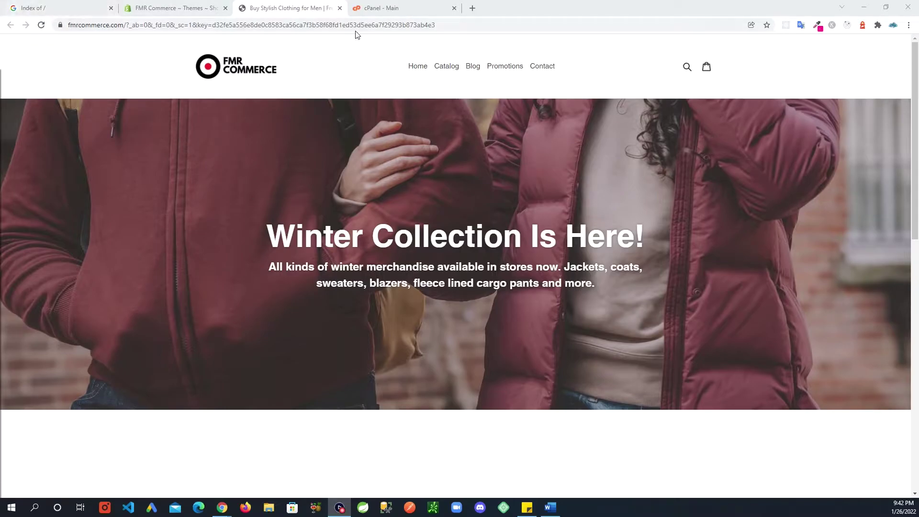
- Search Google for 'google search console' in a new tab
click(67, 13)
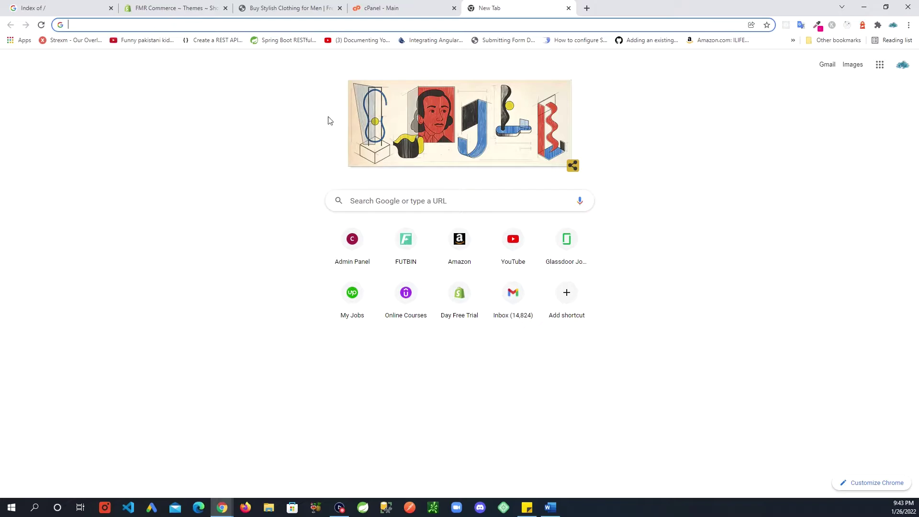
click(395, 199)
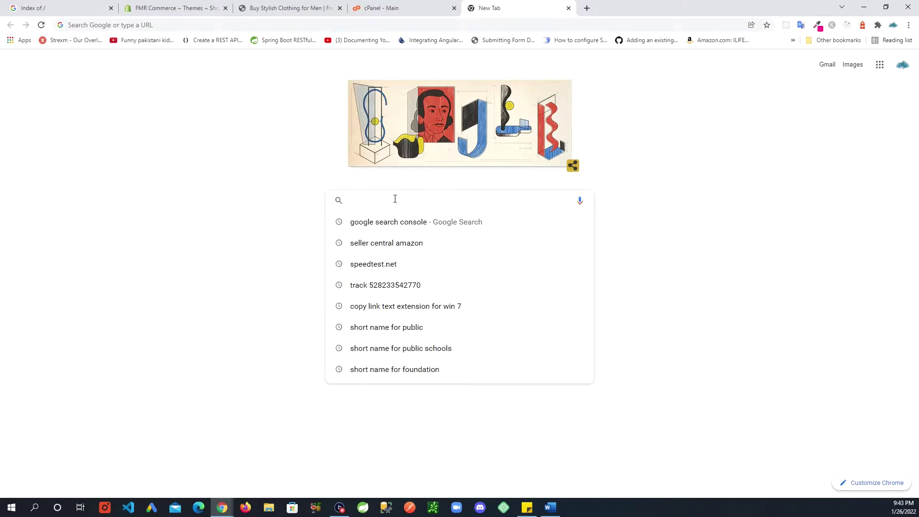
text(google sar)
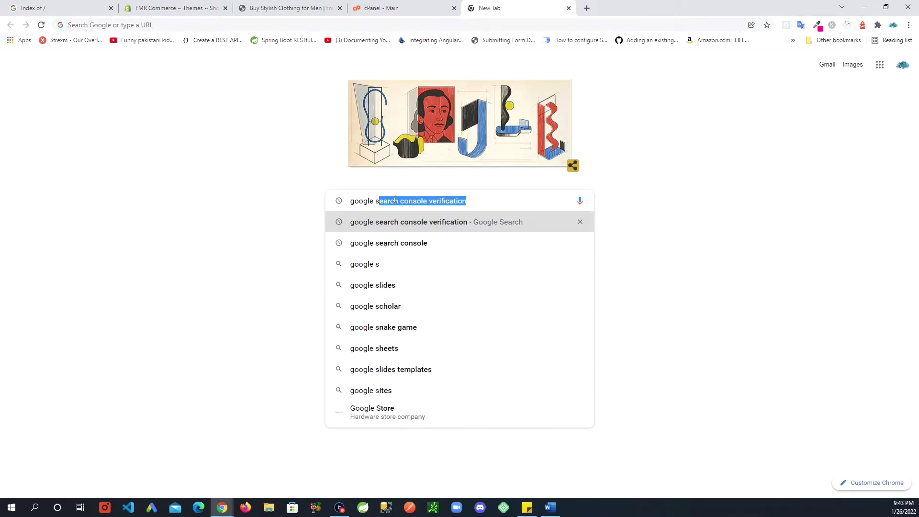
key(BackSpace)
key(BackSpace)
text(earch)
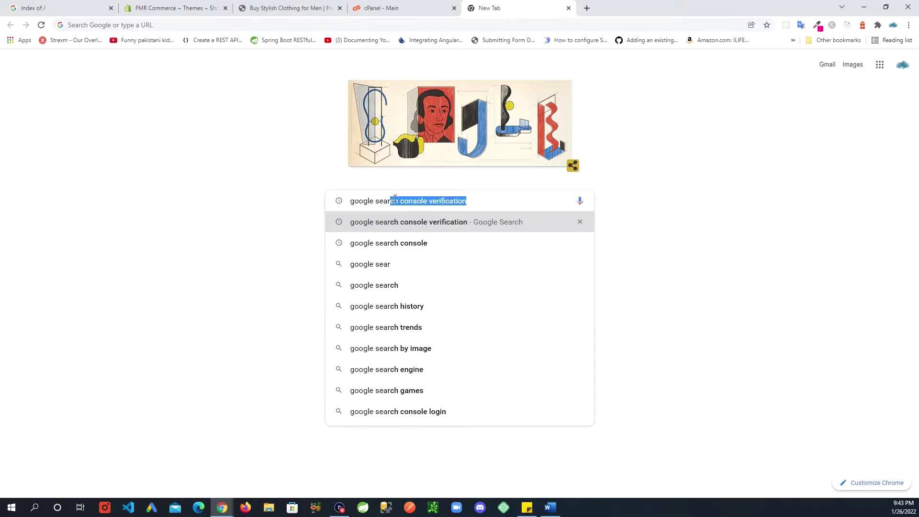
text( console)
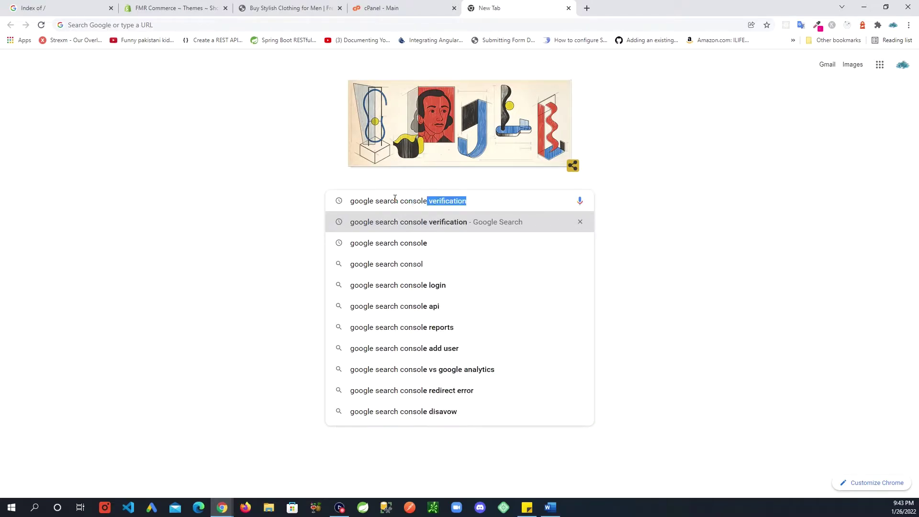
key(BackSpace)
text(e)
key(Return)
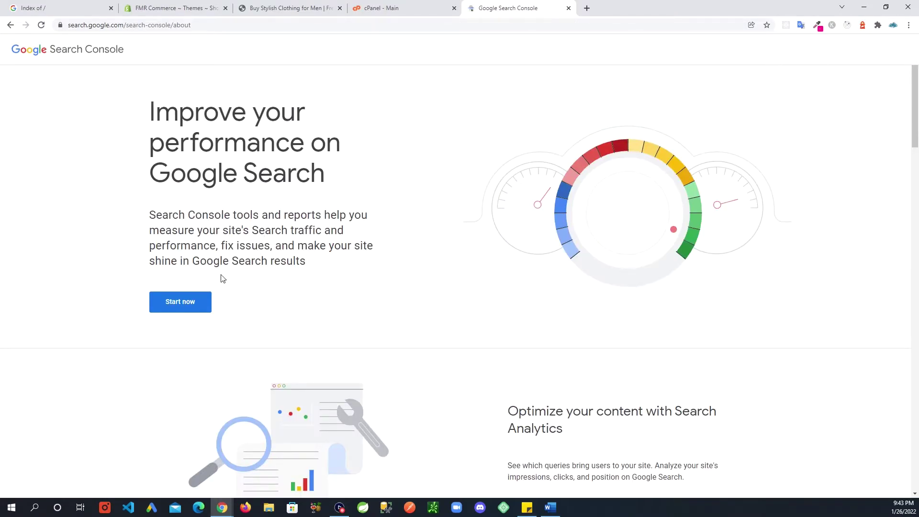
- Enter fmrcommerce.com as a new Domain property and continue to ownership verification
click(200, 301)
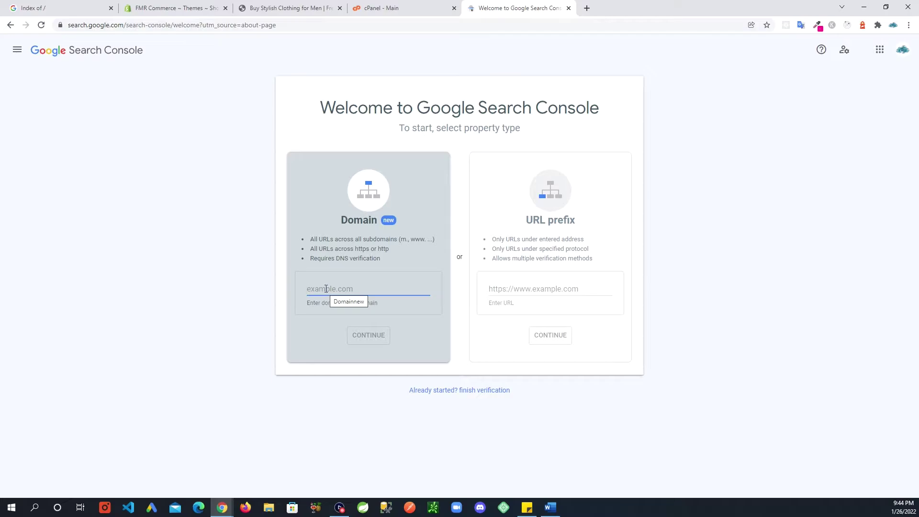
text(fmrcom)
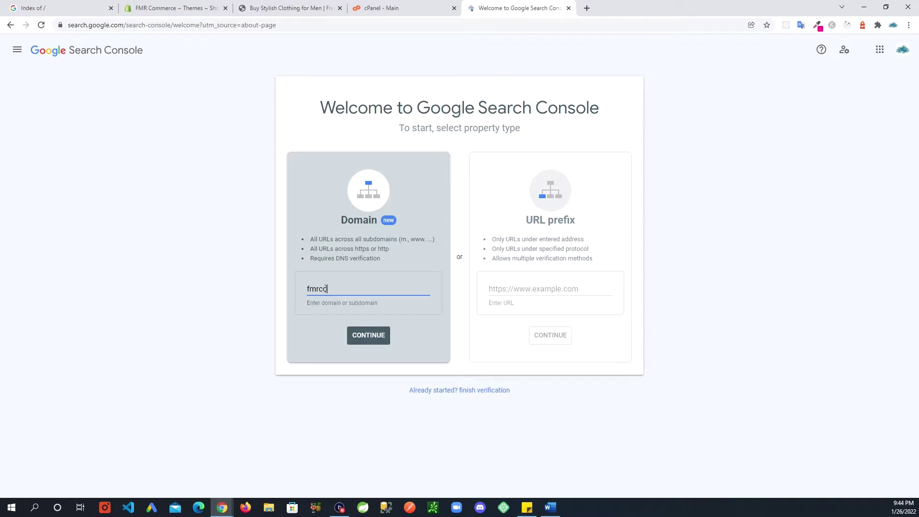
text(merce.com)
click(369, 337)
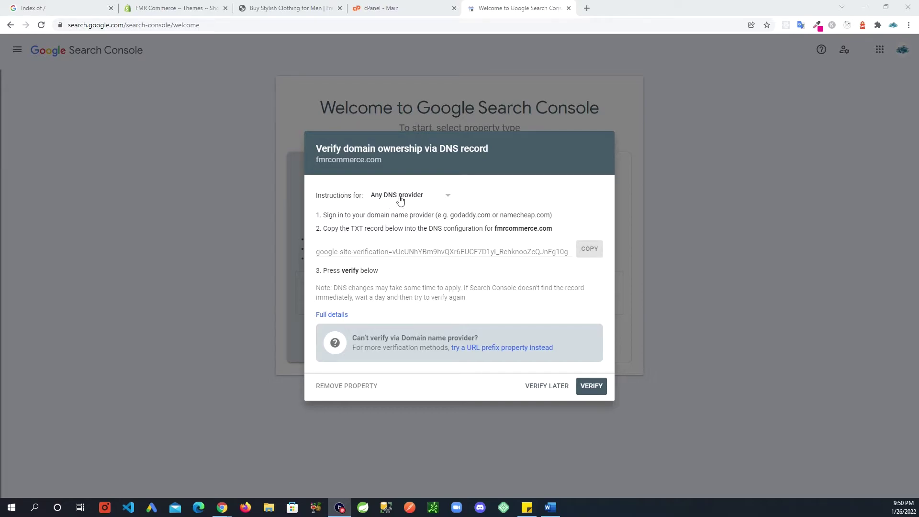
- Copy the TXT record from the Any DNS provider instructions, after briefly viewing dynadot.com's
click(449, 200)
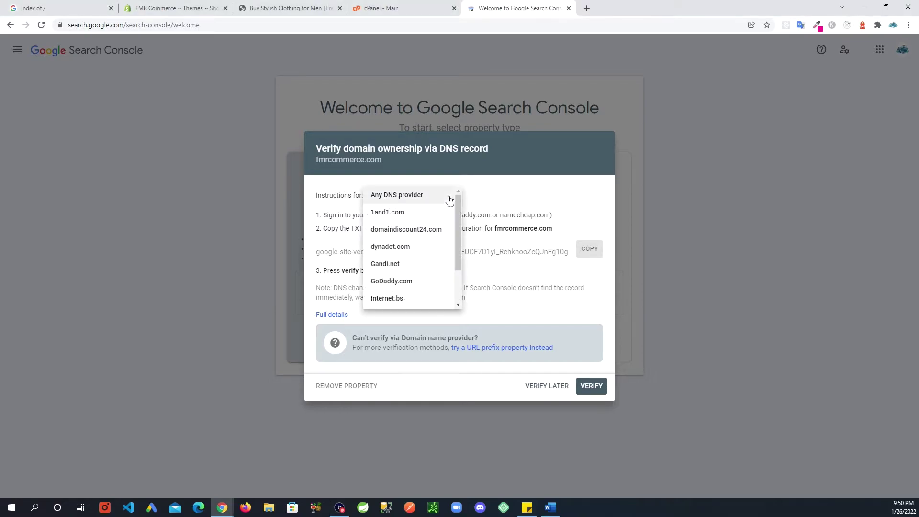
drag(457, 204, 458, 253)
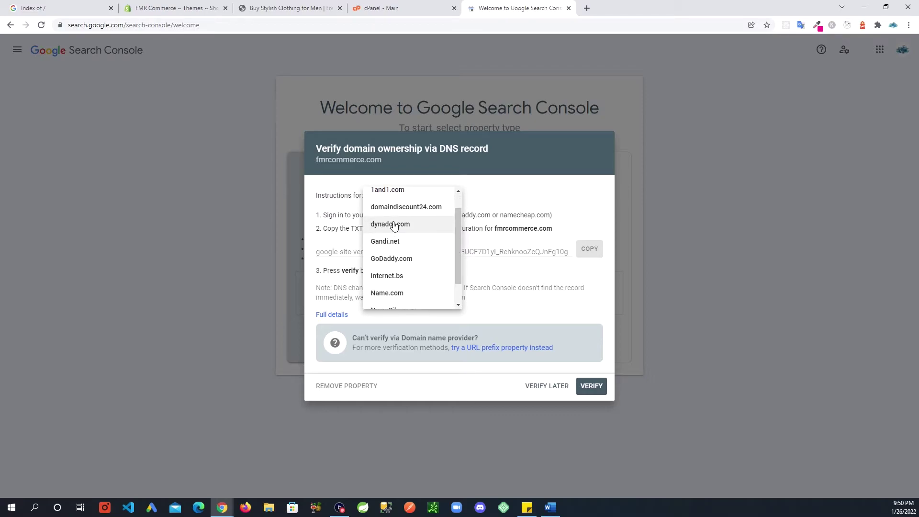
click(408, 230)
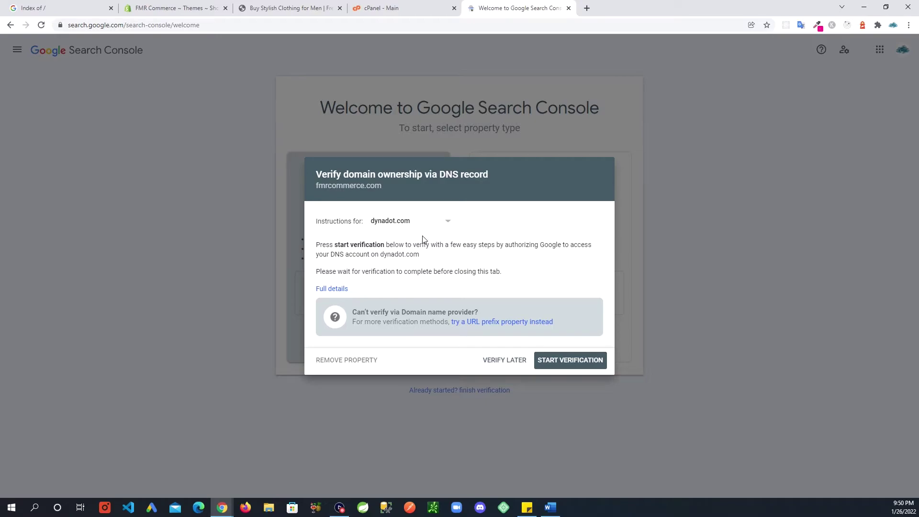
click(448, 221)
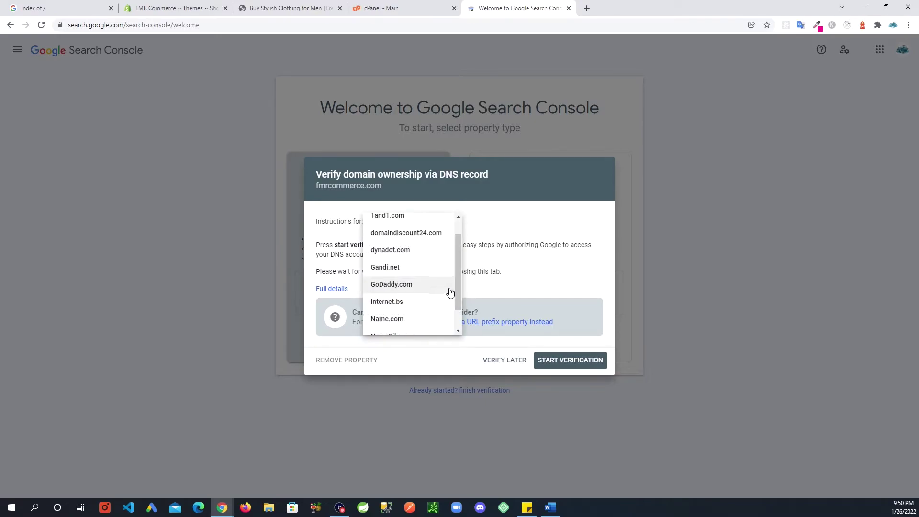
mouse_move(458, 273)
mouse_down()
mouse_move(457, 303)
mouse_move(459, 260)
mouse_up()
scroll(459, 261, up, 1)
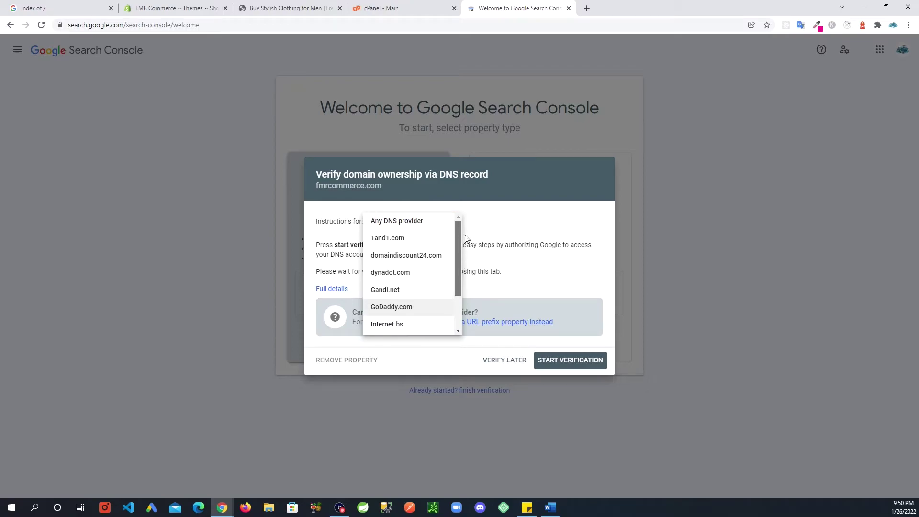
click(401, 228)
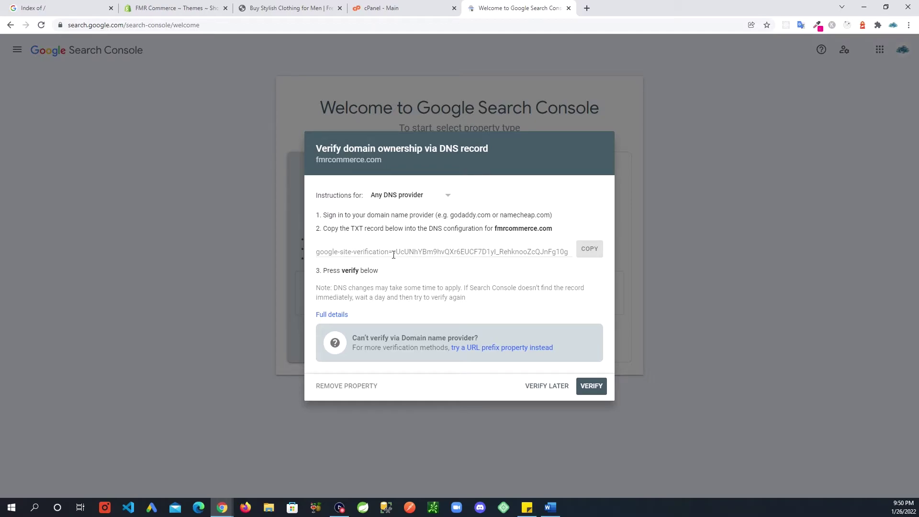
click(588, 252)
- Open fmrcommerce.com's zone in cPanel Zone Editor, filtered to TXT records, and start a new record
click(381, 15)
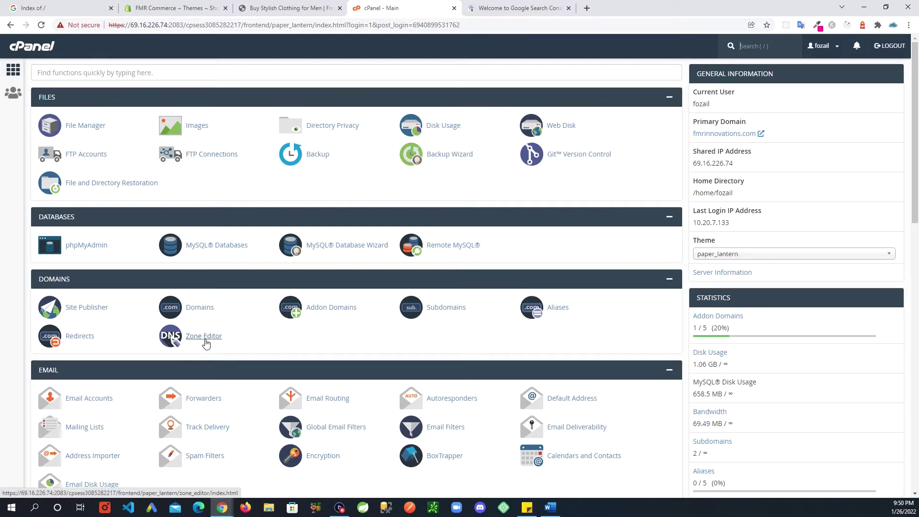
click(204, 337)
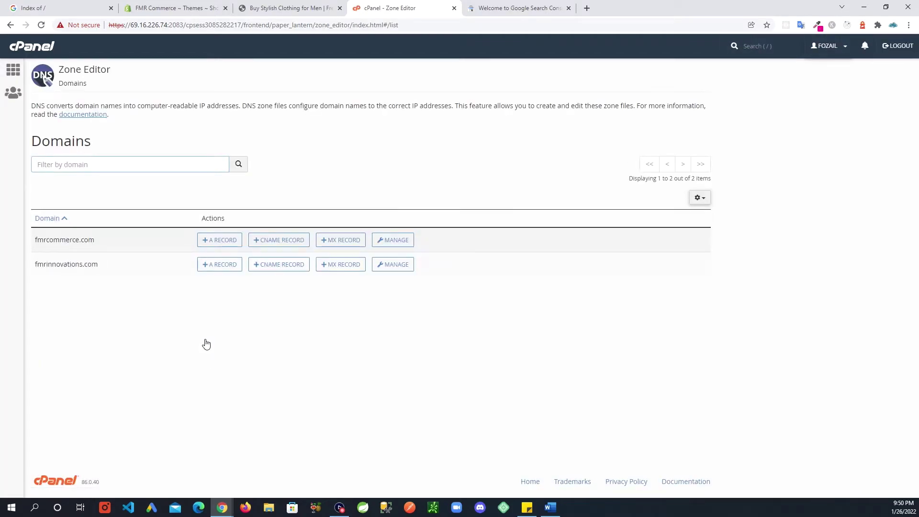
click(403, 245)
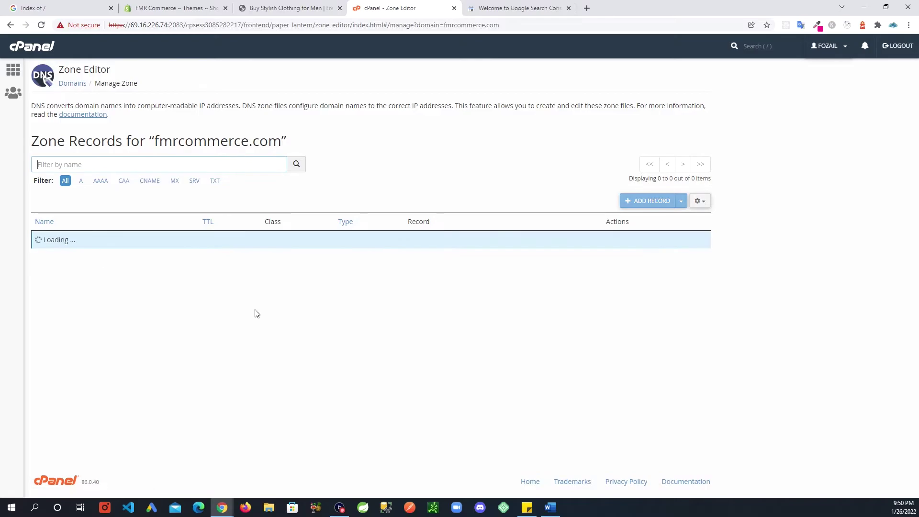
click(215, 181)
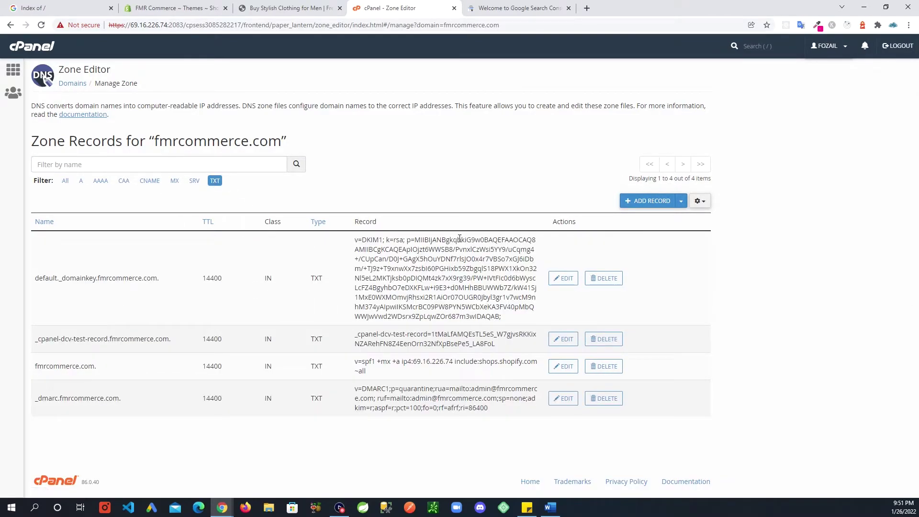
click(648, 201)
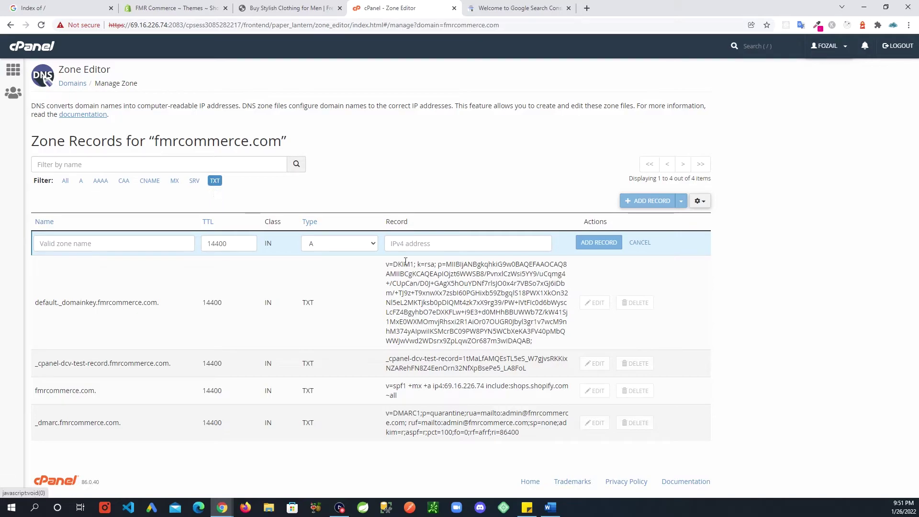
- Make the new record a TXT record and paste the Google verification string as its value
click(368, 244)
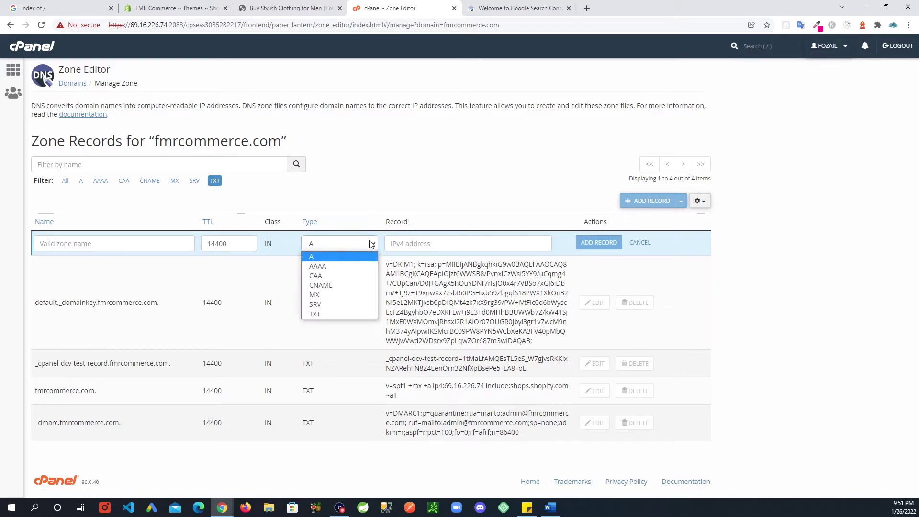
click(312, 314)
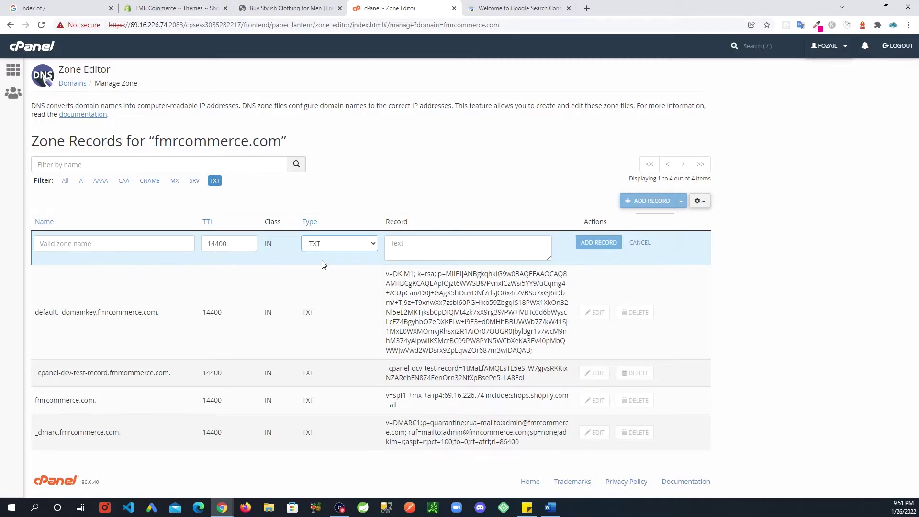
click(420, 249)
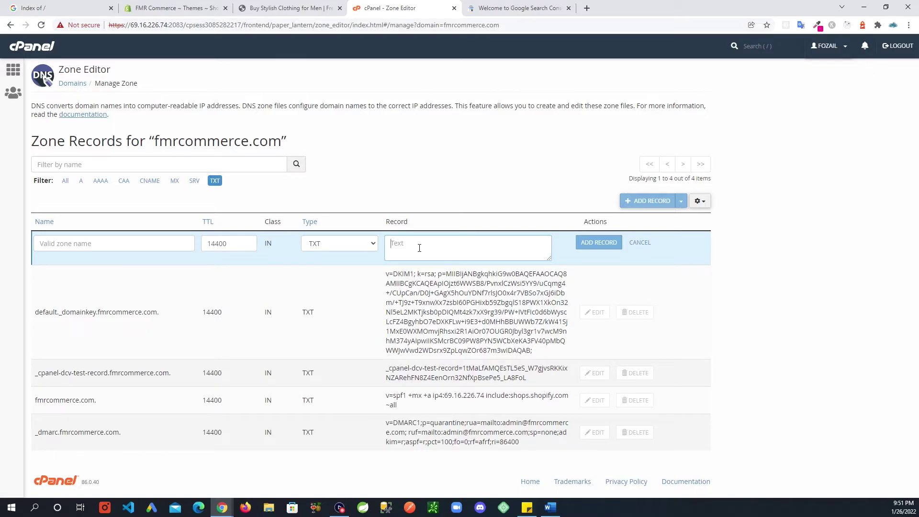
key(ctrl+v)
click(547, 241)
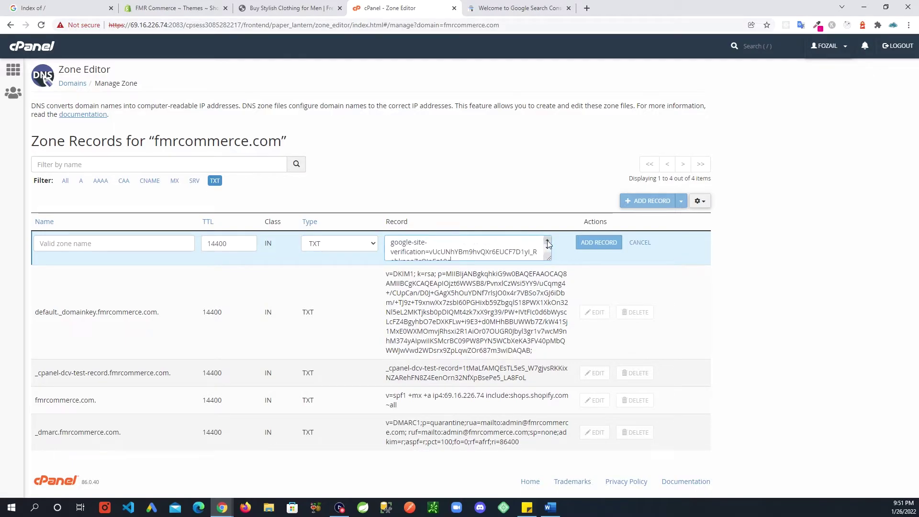
drag(472, 255, 371, 240)
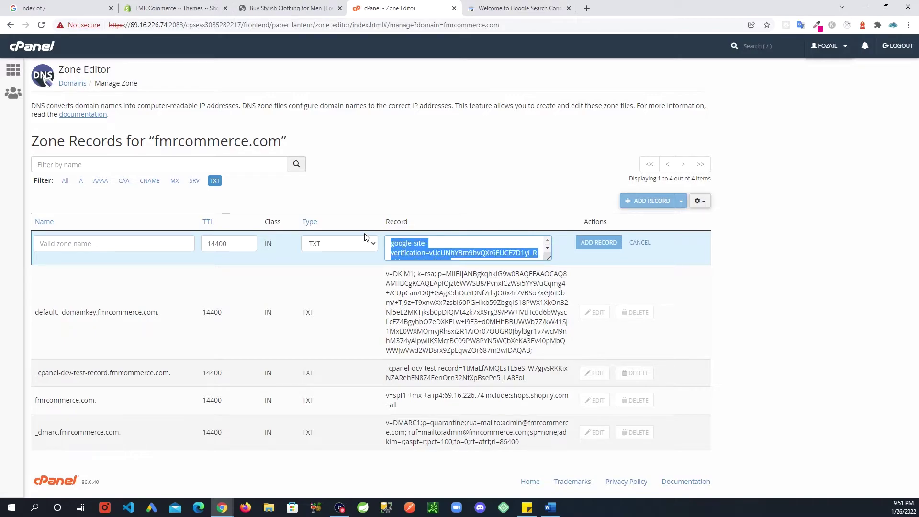
- Name the TXT record fmrcommerce.com and save it to the zone
click(63, 245)
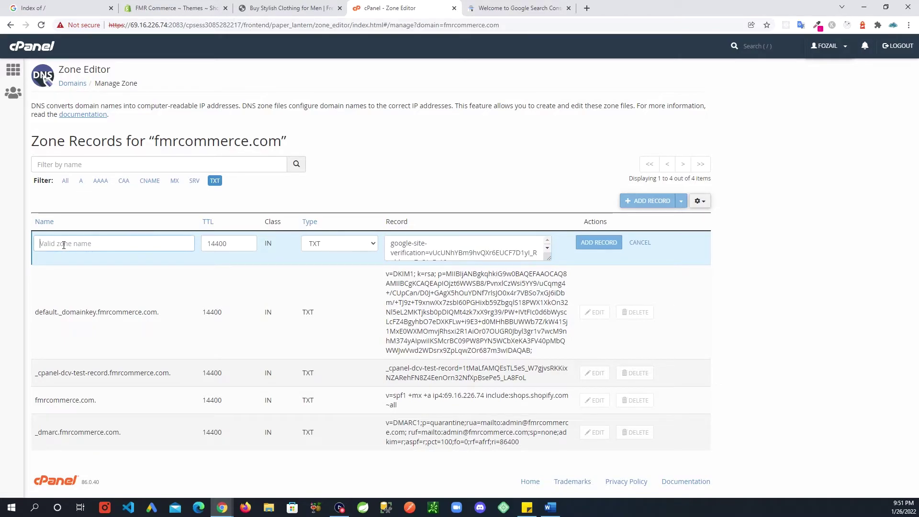
text(@)
key(BackSpace)
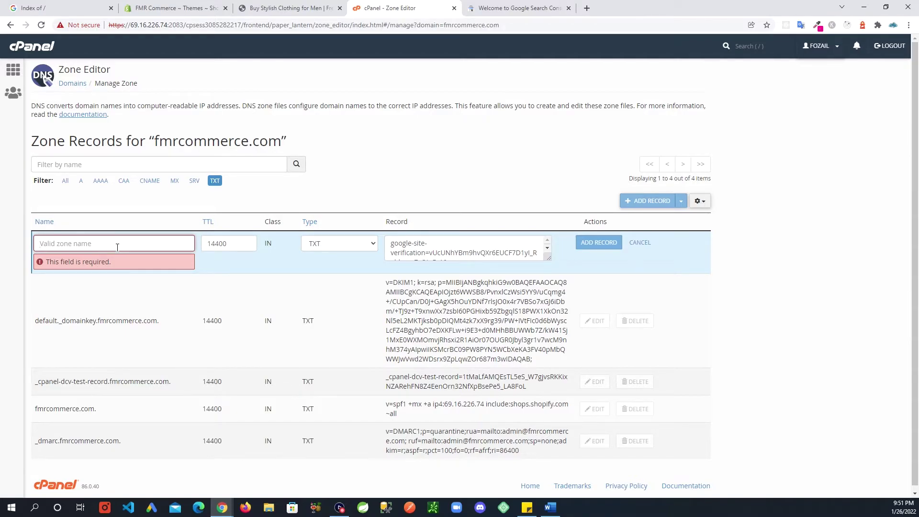
text(fmrcommerce.com)
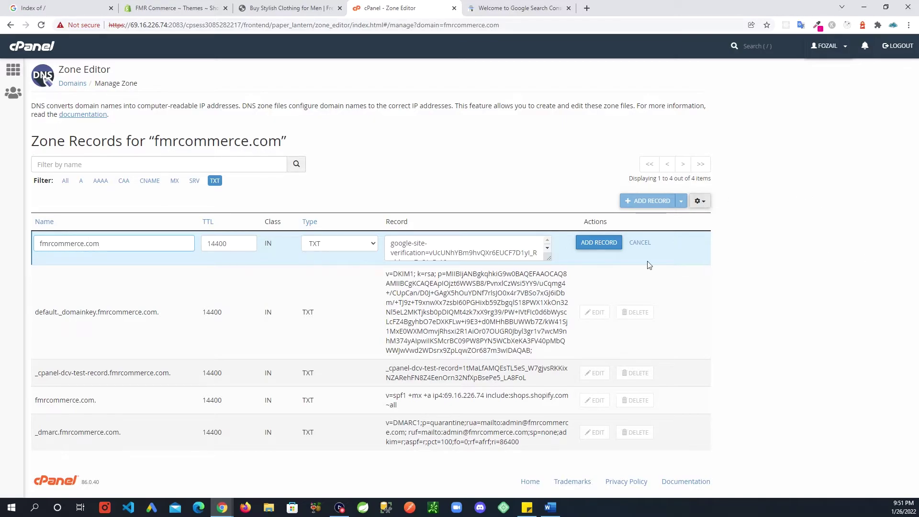
click(610, 245)
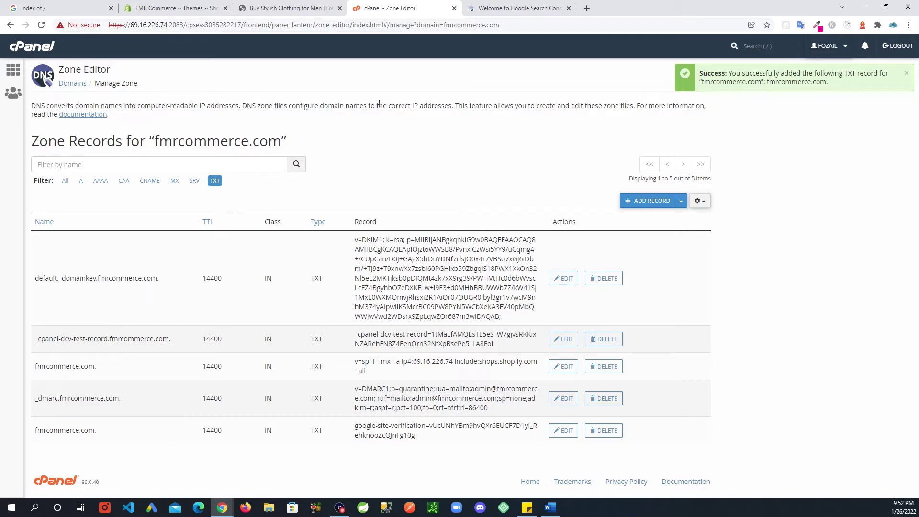
- Verify fmrcommerce.com through its DNS record and dismiss the new property welcome
click(501, 10)
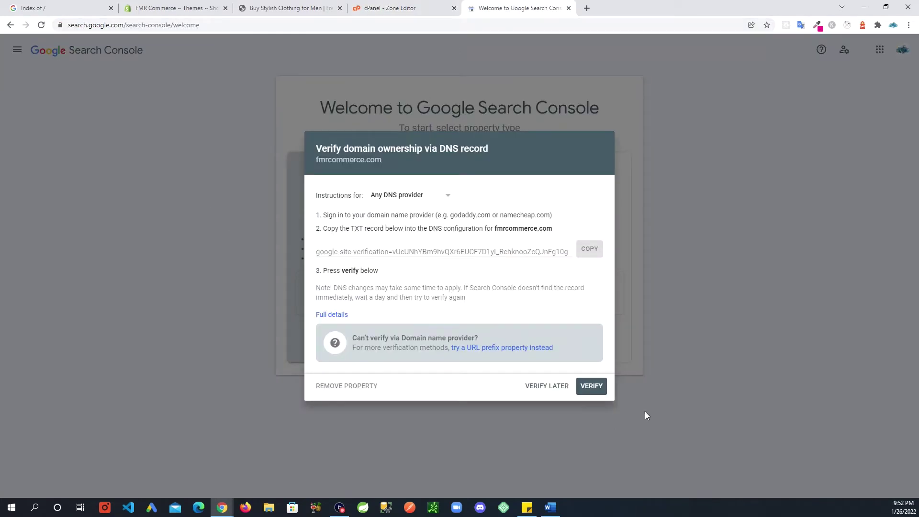
click(592, 390)
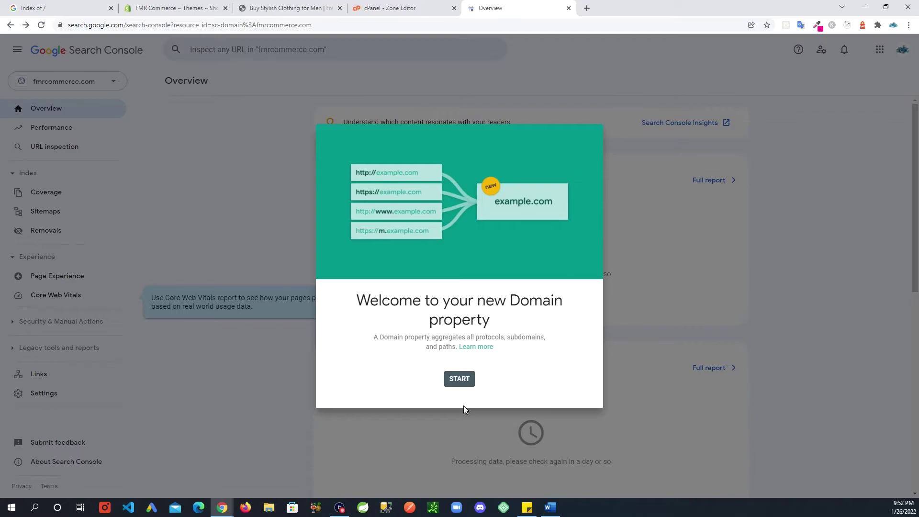
click(459, 379)
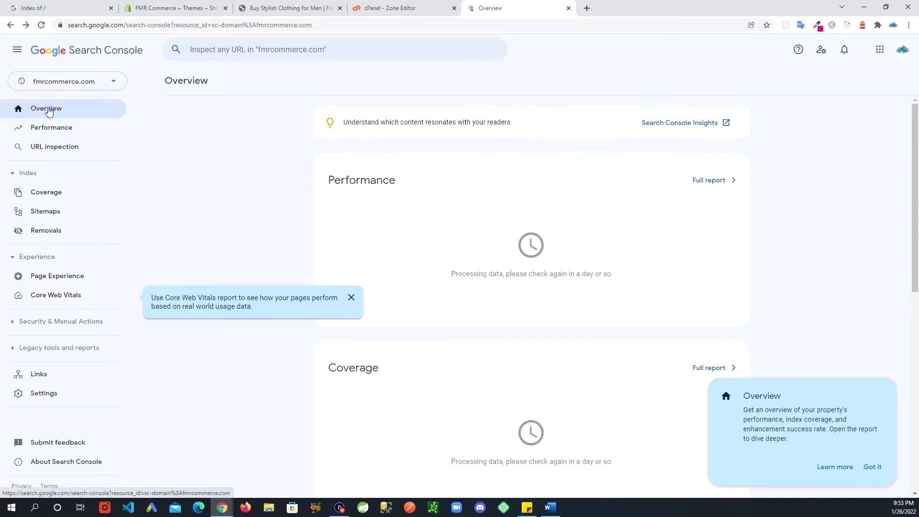
- Inspect fmrcommerce.com in URL Inspection, dismissing the welcome message and Core Web Vitals tip
click(47, 149)
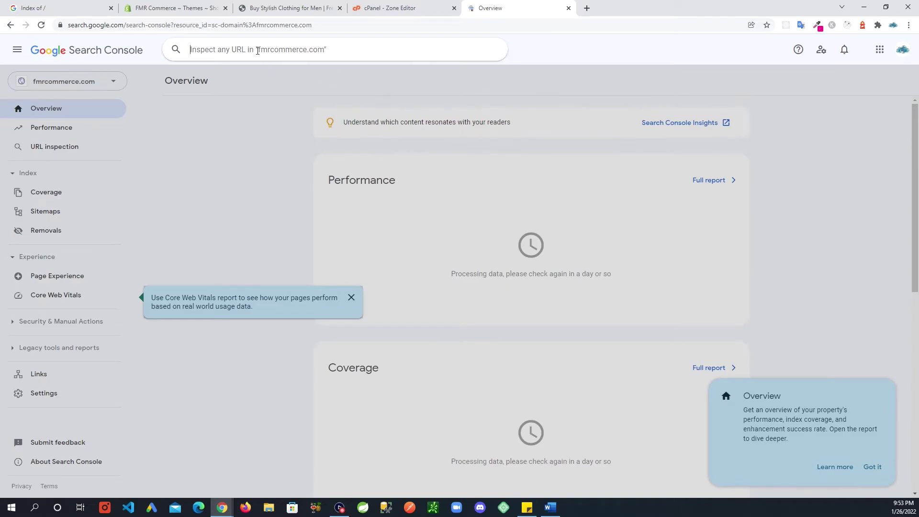
text(fmrcommerce.com)
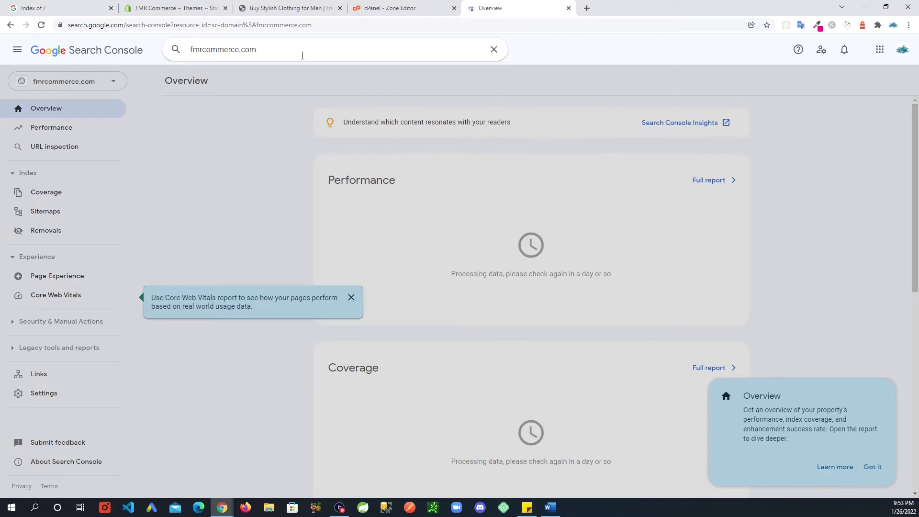
key(Return)
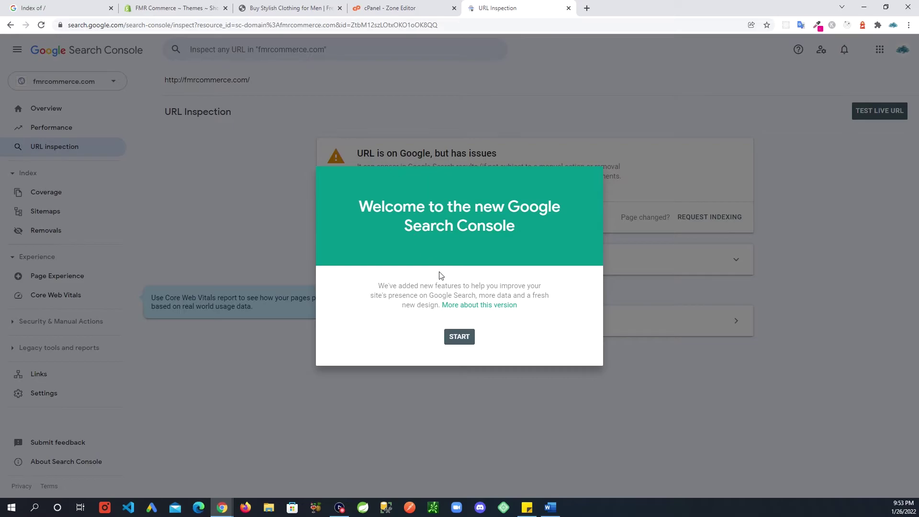
click(460, 337)
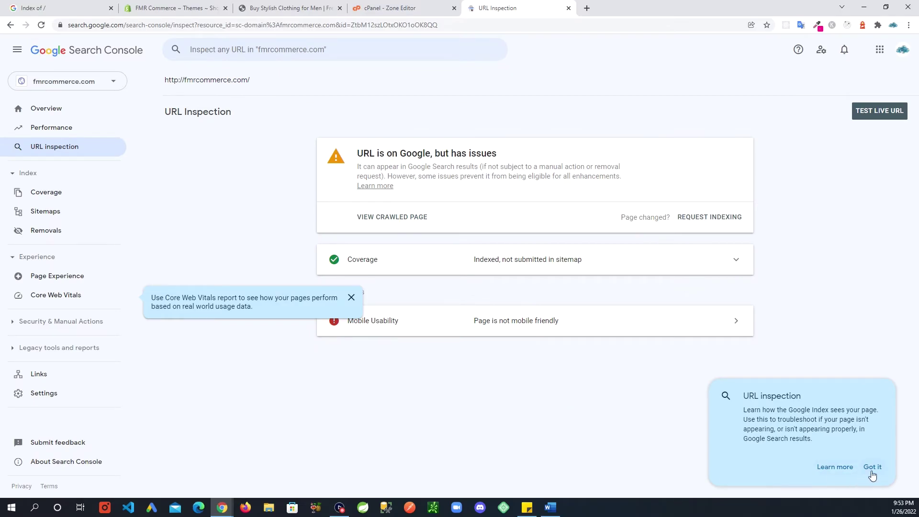
click(351, 297)
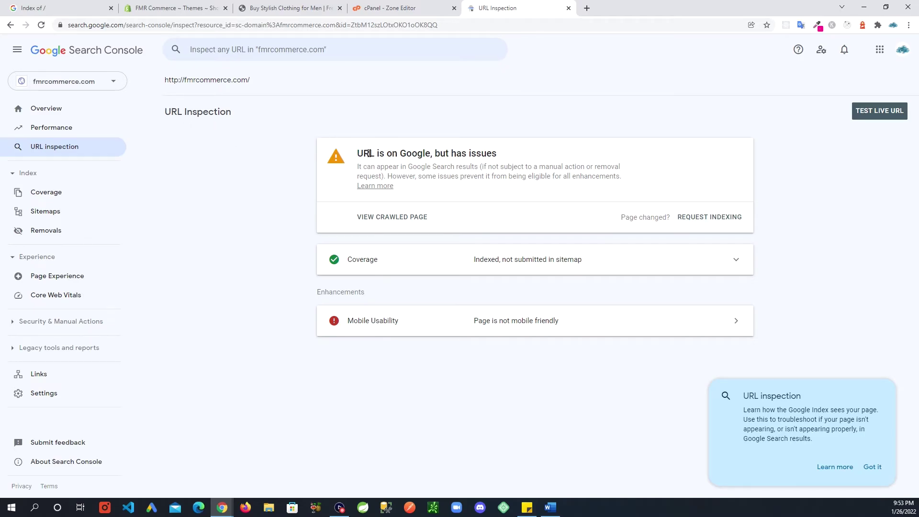
drag(362, 153, 517, 164)
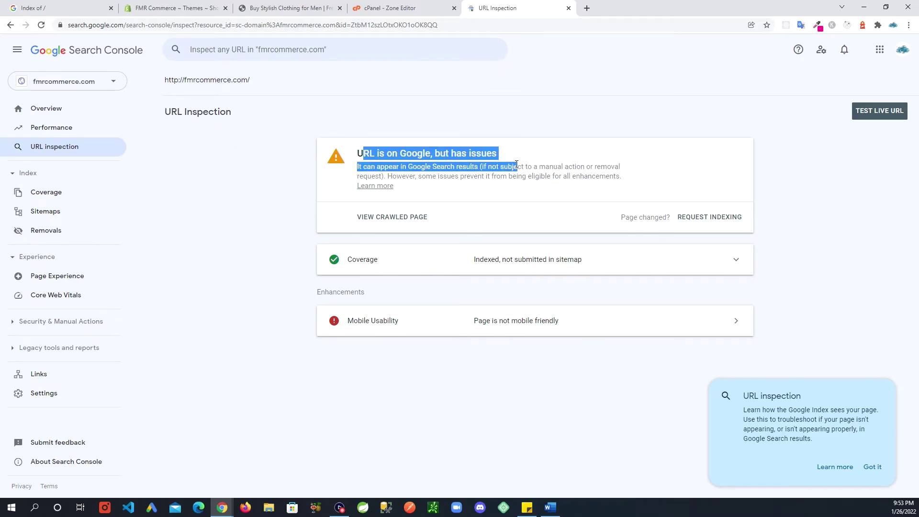
click(475, 197)
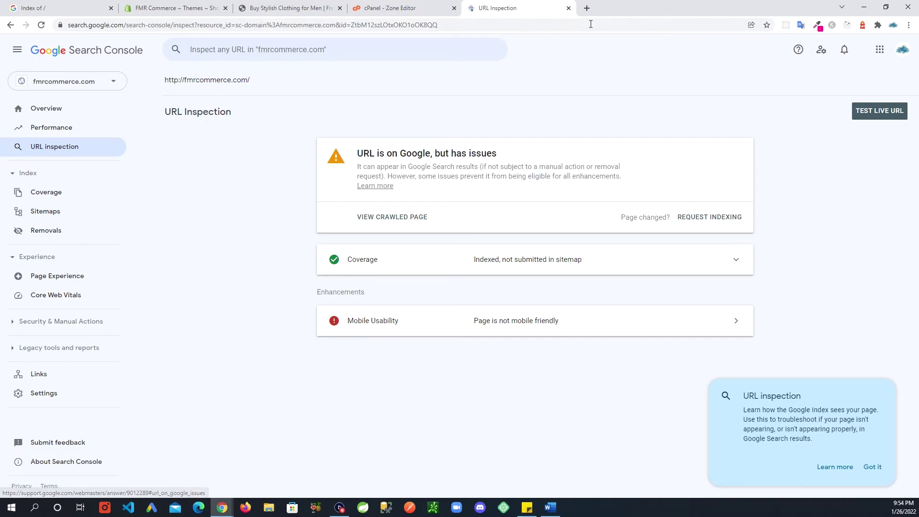
- Run a Google site search for site://fmrcommerce.com in a new tab
click(586, 8)
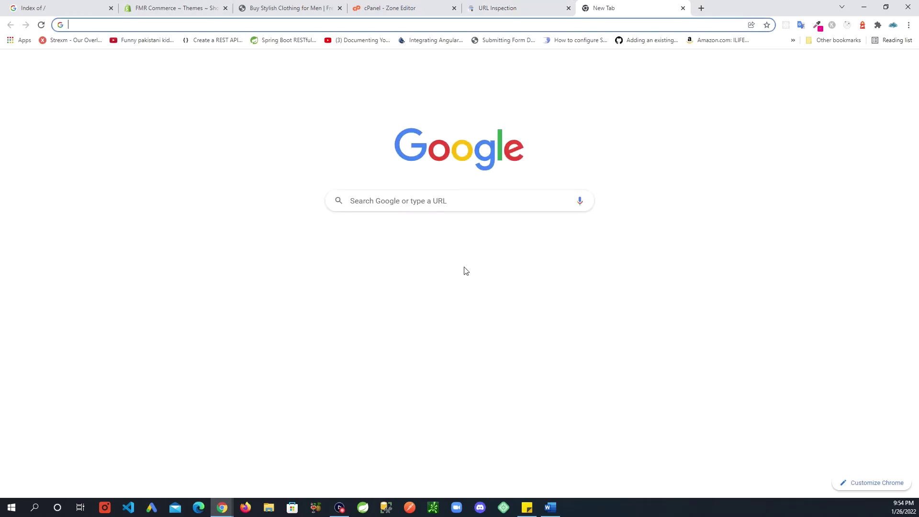
click(378, 197)
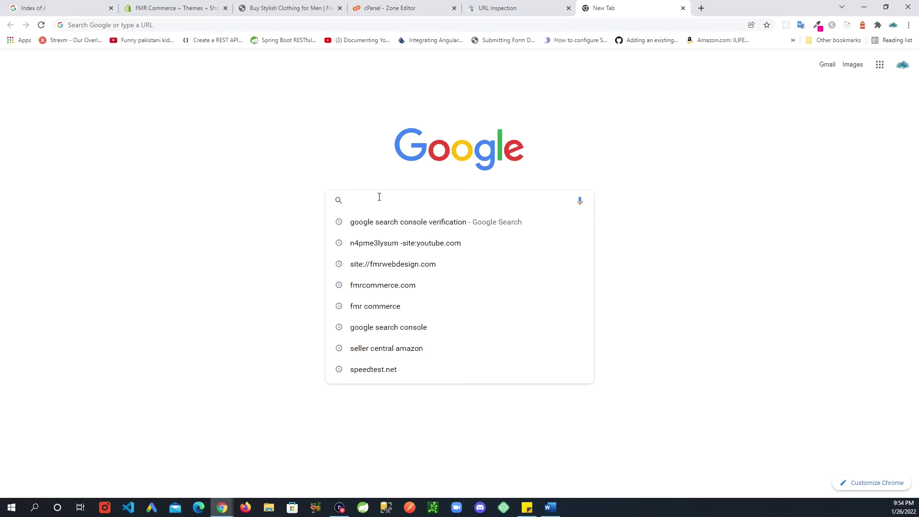
text(site://fmrcommerce.com)
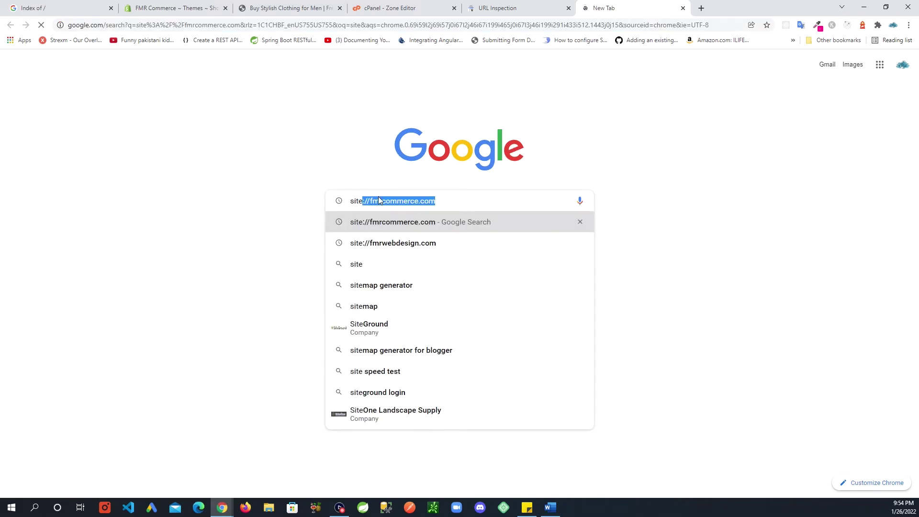
key(Return)
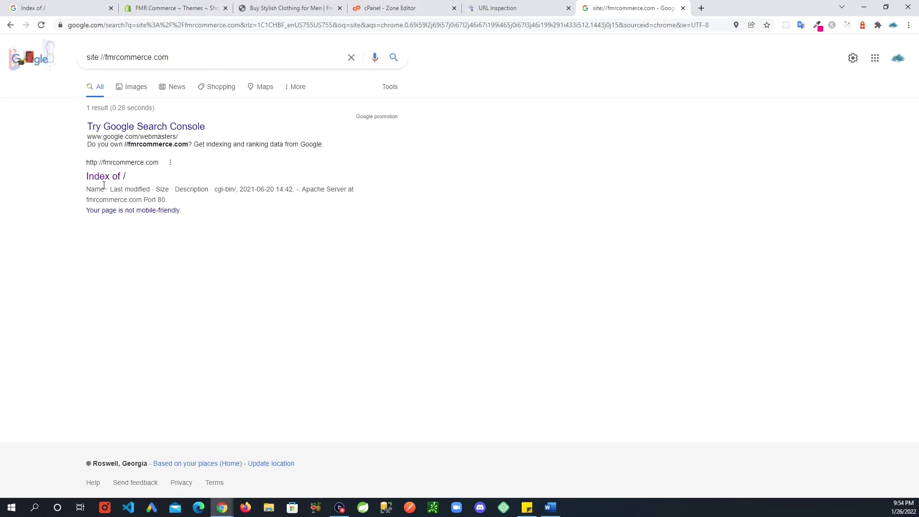
- View Google's cached Index of / page for fmrcommerce.com, highlighting its directory listing
click(171, 164)
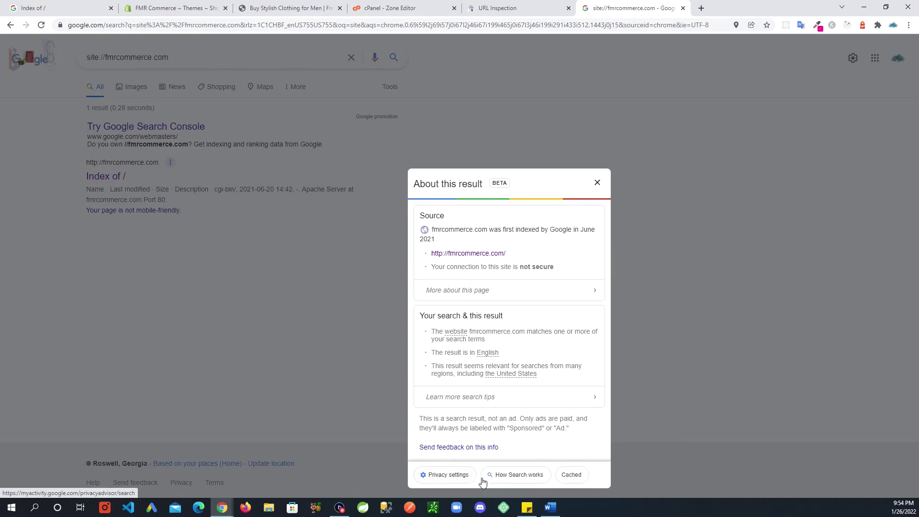
click(572, 475)
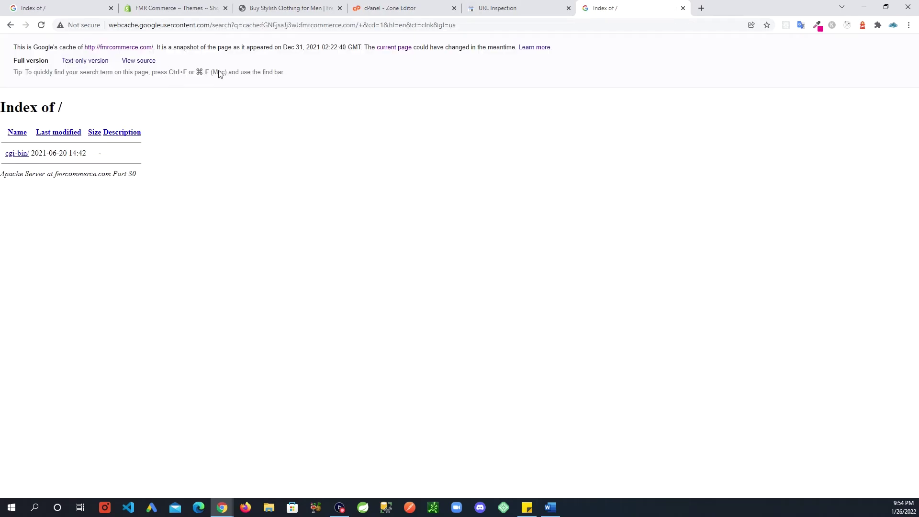
drag(119, 203, 30, 107)
click(172, 220)
drag(183, 212, 5, 103)
click(137, 173)
drag(149, 193, 15, 114)
click(282, 163)
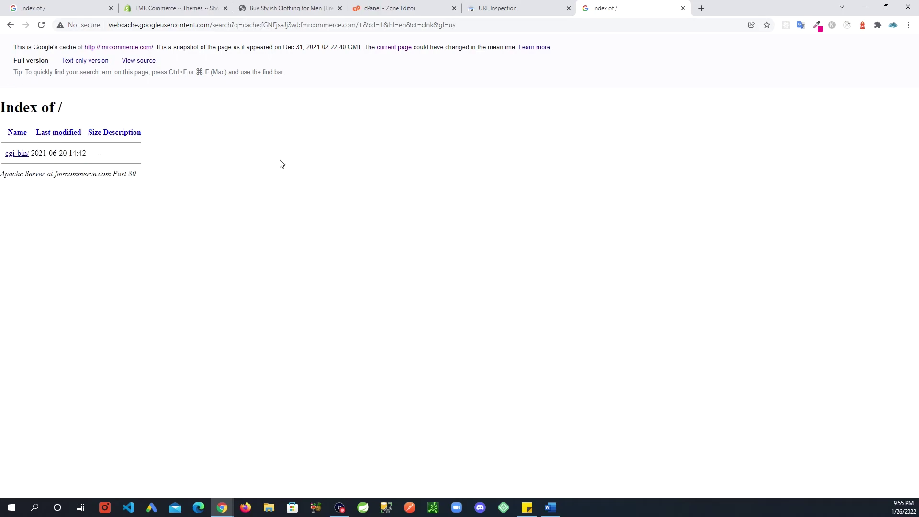
click(508, 14)
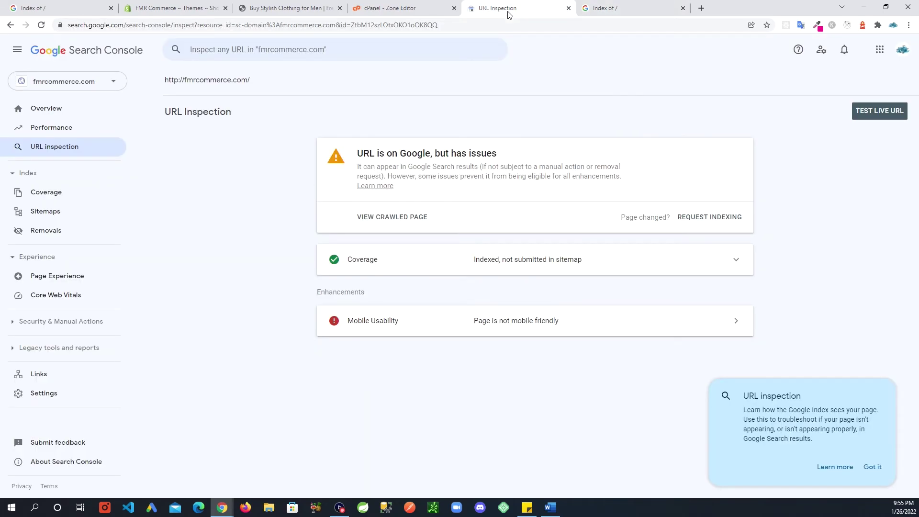
click(701, 219)
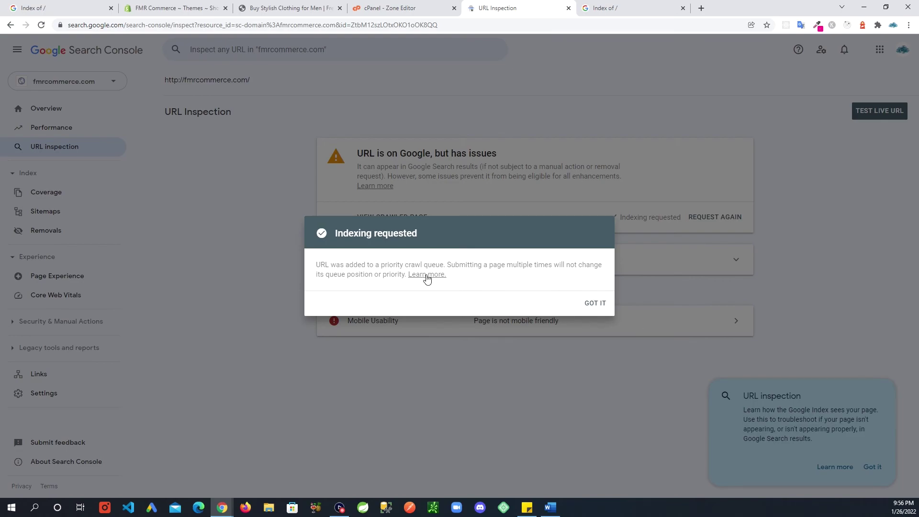
- Read the priority crawl queue notice and dismiss the Indexing requested confirmation
drag(332, 268, 425, 265)
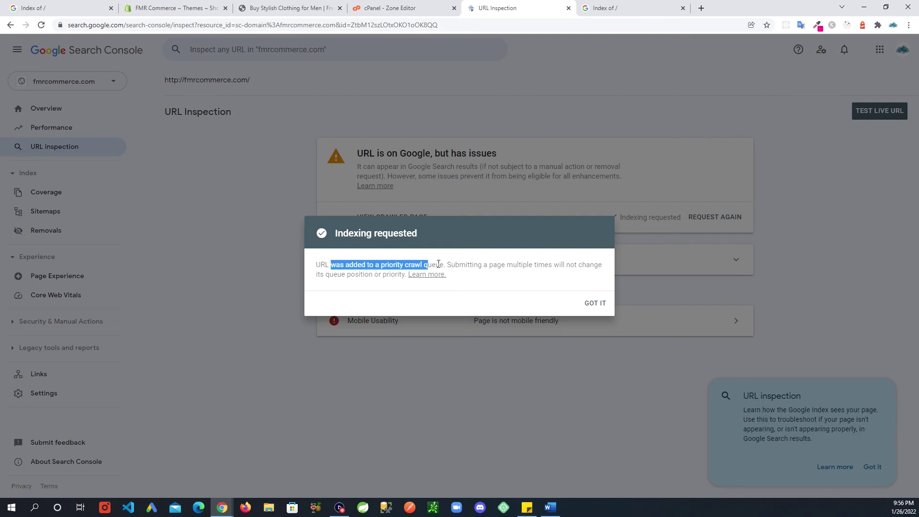
click(445, 264)
drag(447, 264, 406, 263)
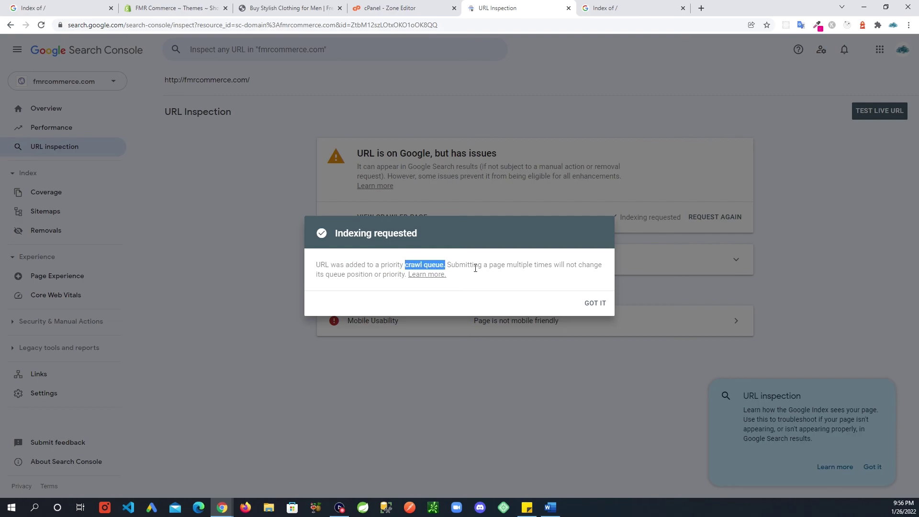
drag(488, 268, 609, 268)
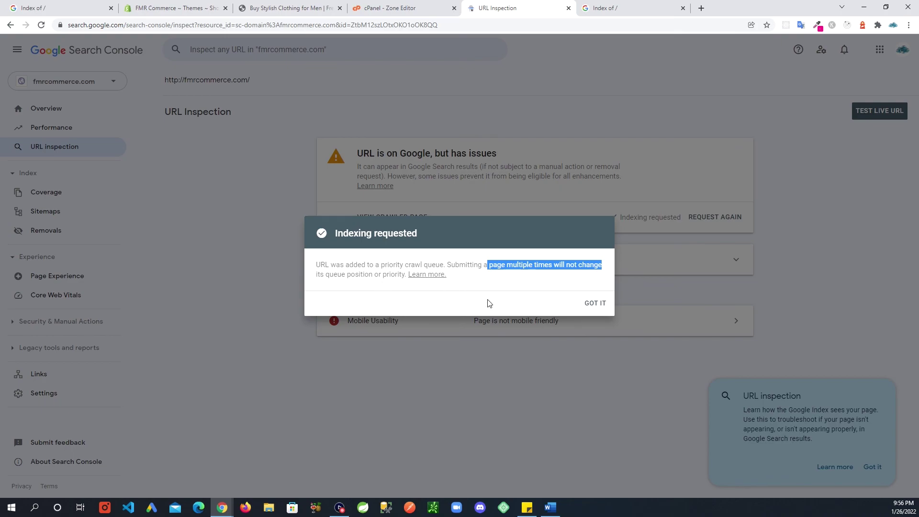
click(595, 305)
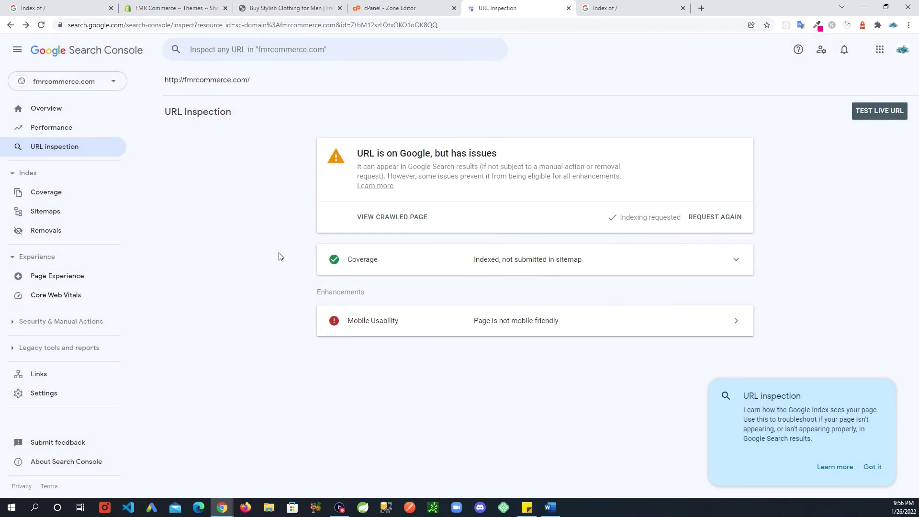